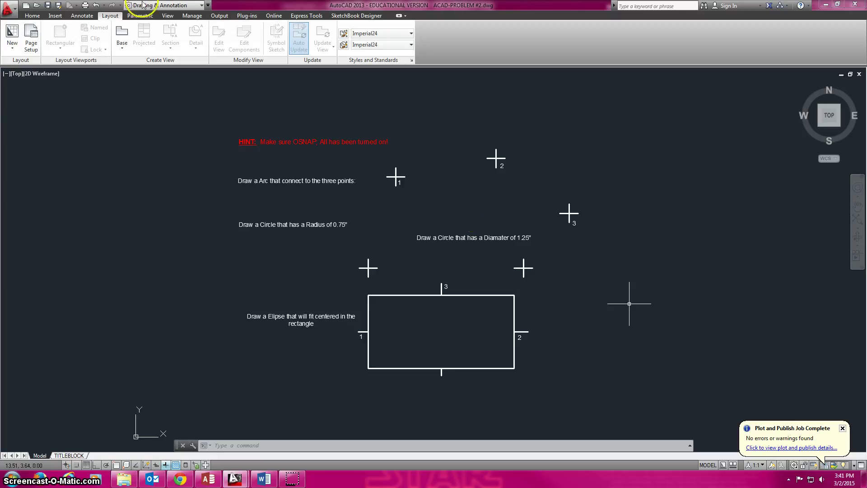
# Save the drawing as ACAD-PROBLEM #2 in the ACAD folder on the S: drive.
pyautogui.click(8, 8)
pyautogui.click(24, 106)
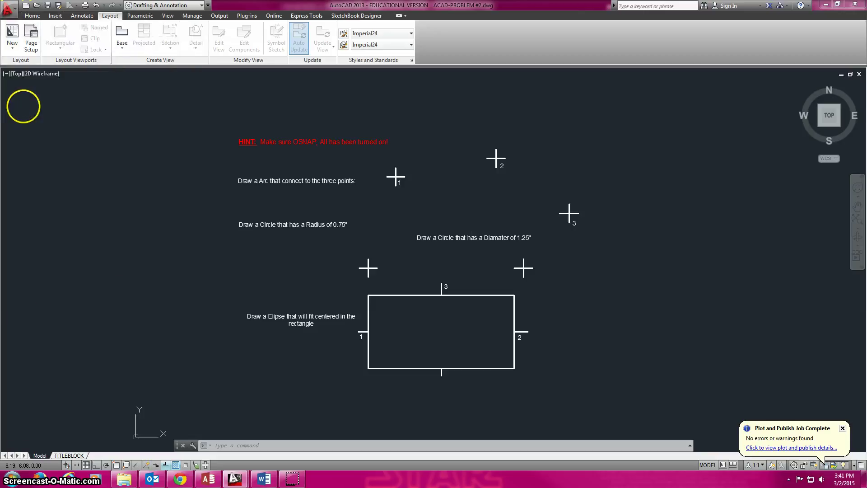
pyautogui.click(592, 204)
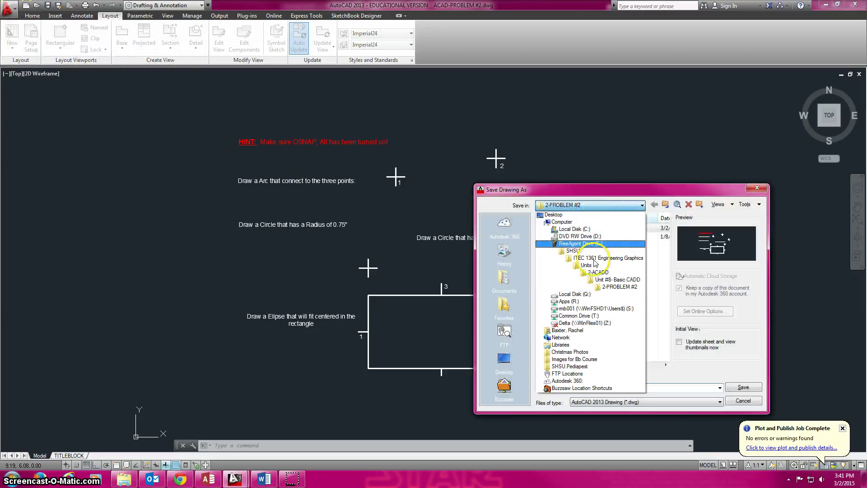
pyautogui.click(592, 307)
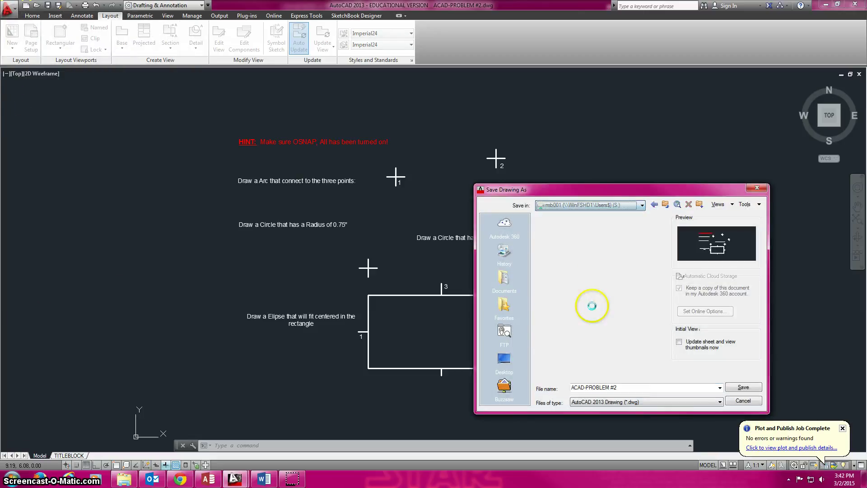
pyautogui.doubleClick(553, 244)
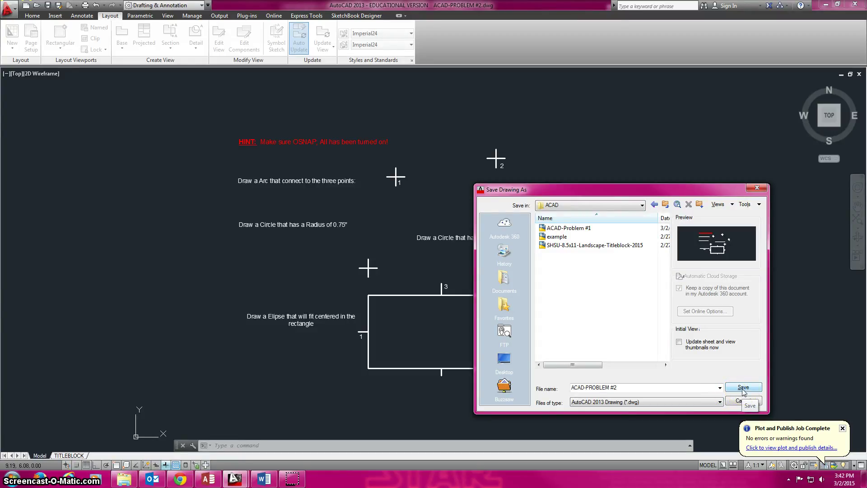
pyautogui.click(744, 389)
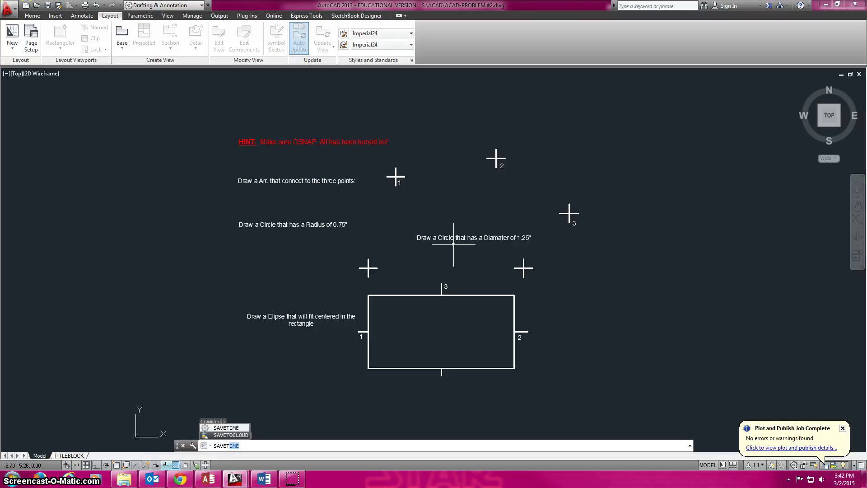
# Keep the automatic save interval (SAVETIME) at 5 minutes.
pyautogui.press('Return')
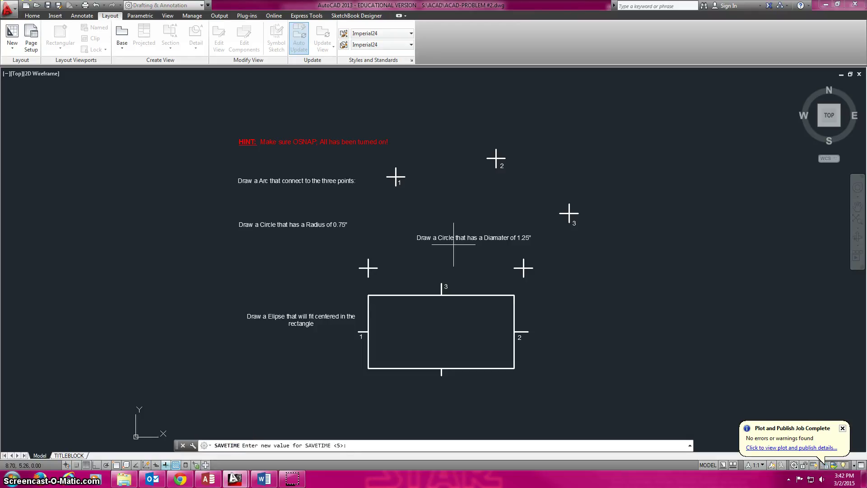
pyautogui.write('5')
pyautogui.press('Return')
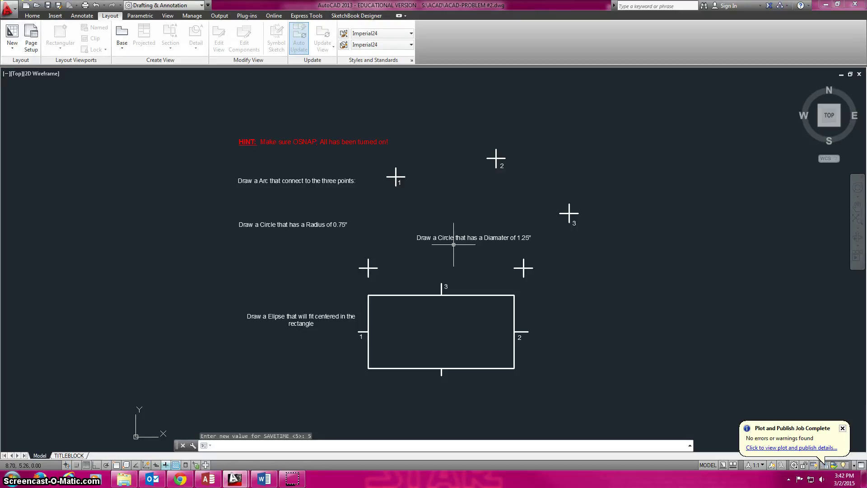
# Make Visble the current layer from the Home tab's Layers list.
pyautogui.click(289, 109)
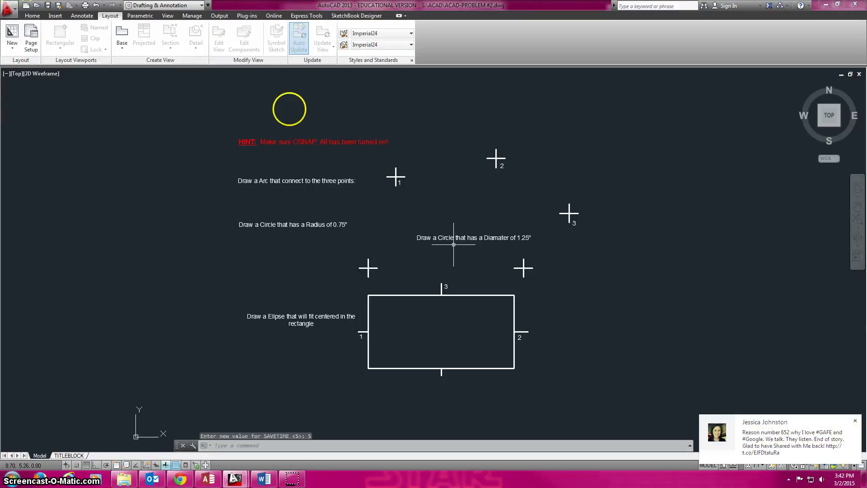
pyautogui.click(32, 15)
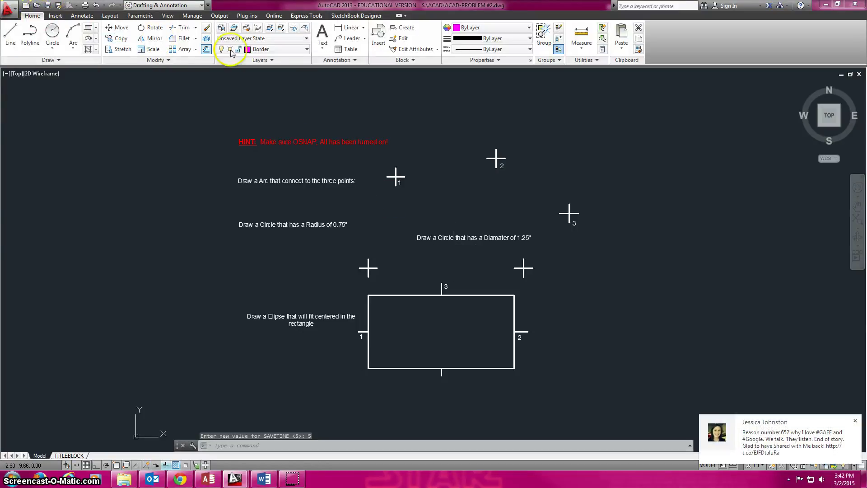
pyautogui.click(255, 53)
pyautogui.click(261, 200)
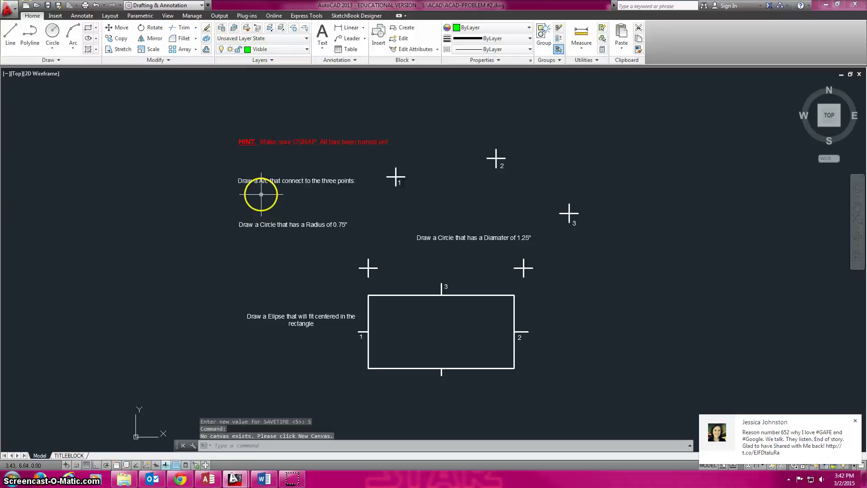
# Turn on all object snap modes in Drafting Settings and confirm.
pyautogui.write('ps')
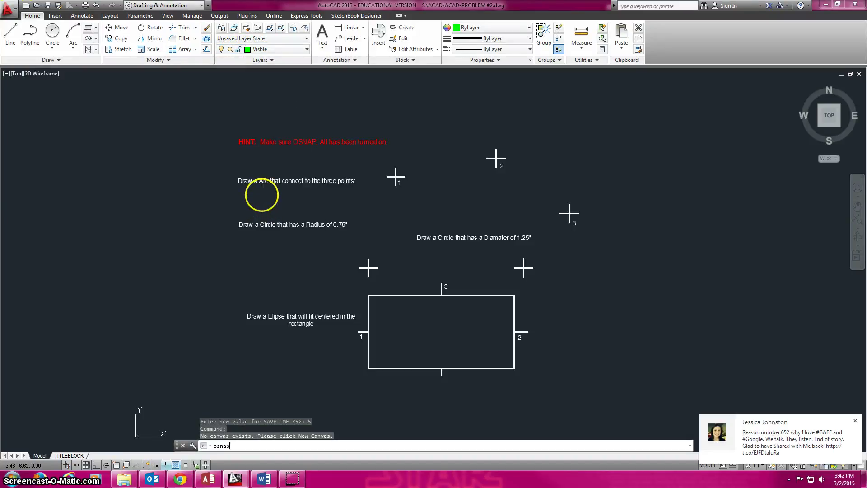
pyautogui.press('Return')
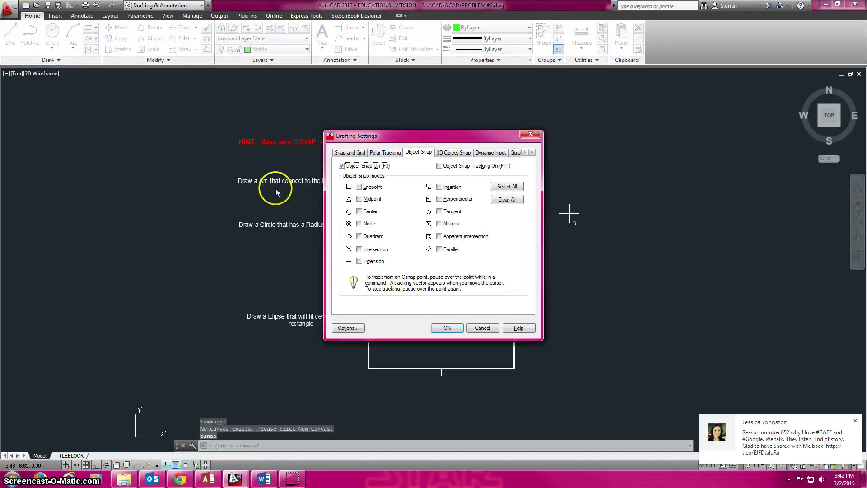
pyautogui.click(507, 186)
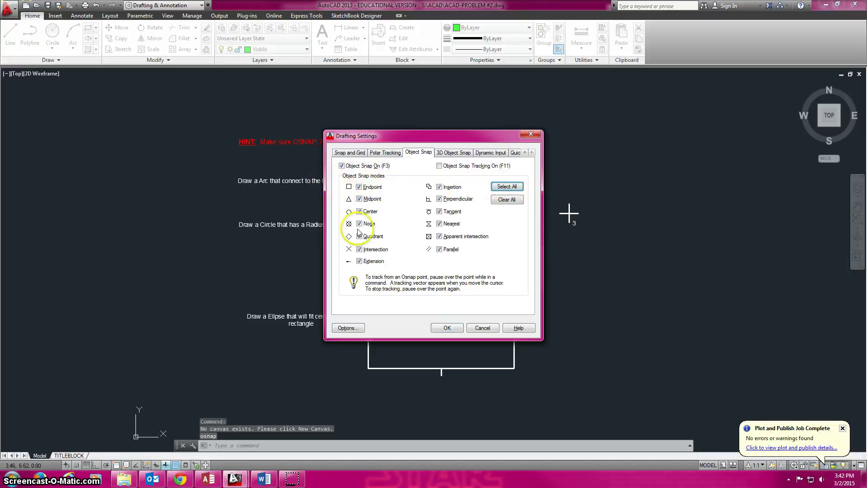
pyautogui.click(447, 327)
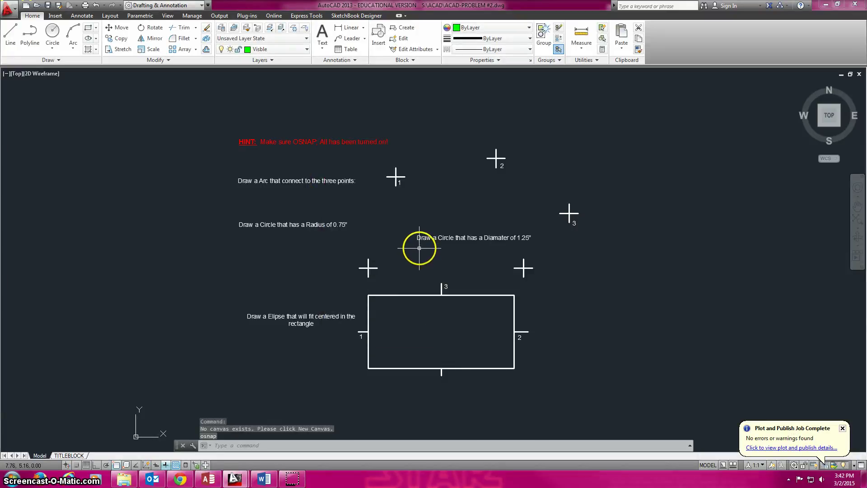
# Draw a 3-Point arc starting at point 1, passing through point 2 and ending at point 3.
pyautogui.click(73, 47)
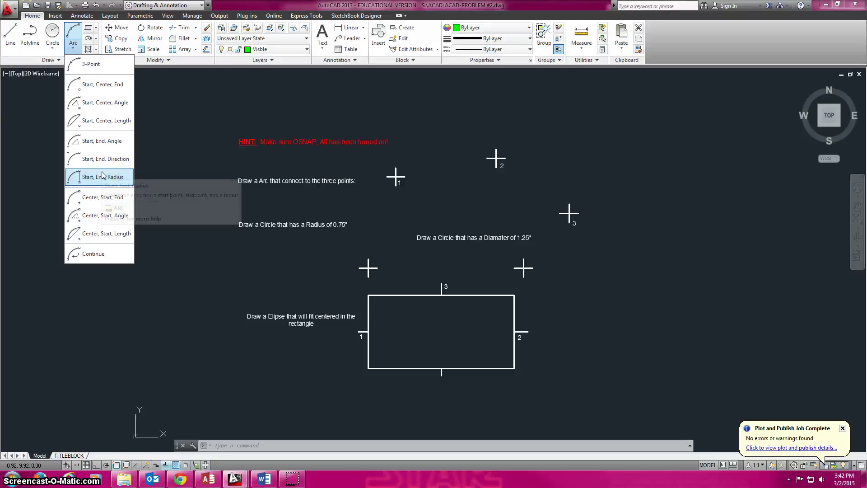
pyautogui.click(89, 65)
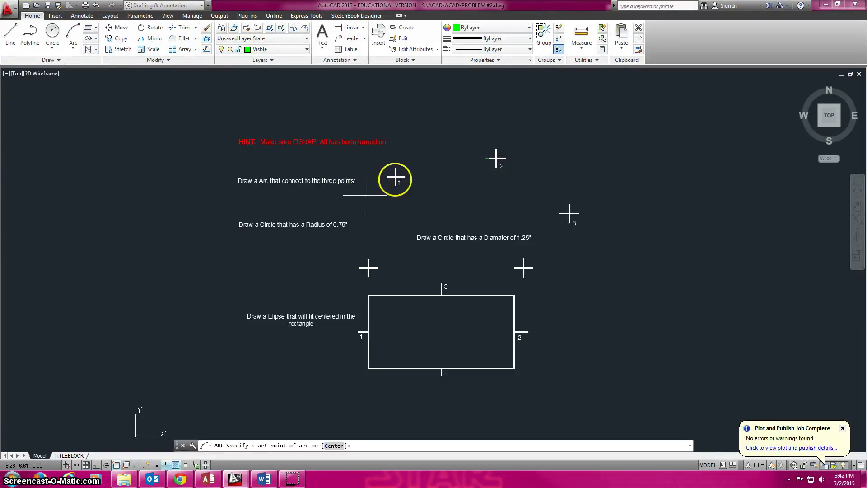
pyautogui.click(396, 178)
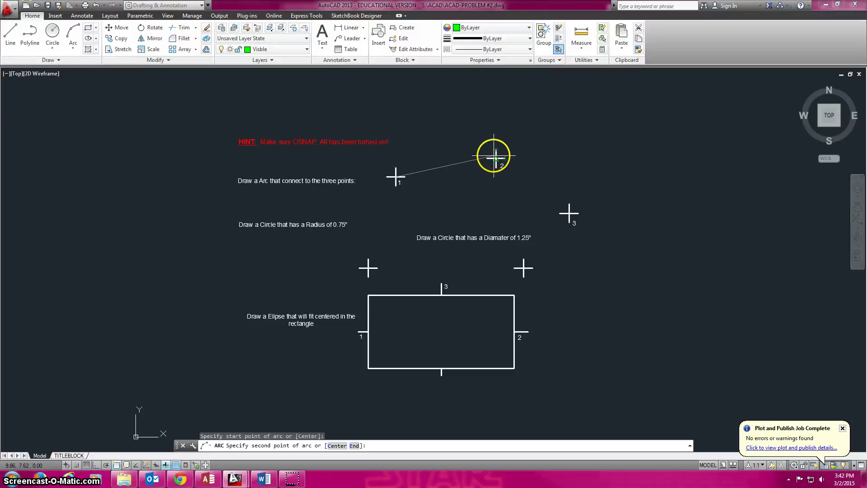
pyautogui.click(496, 158)
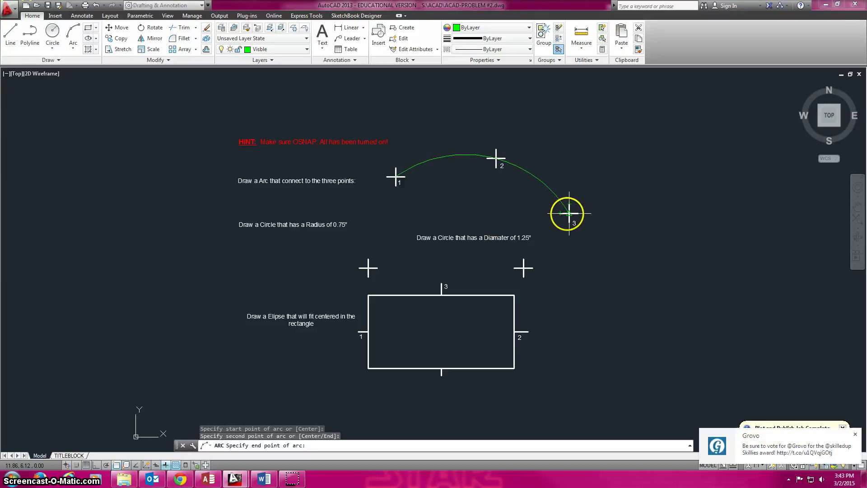
pyautogui.click(569, 213)
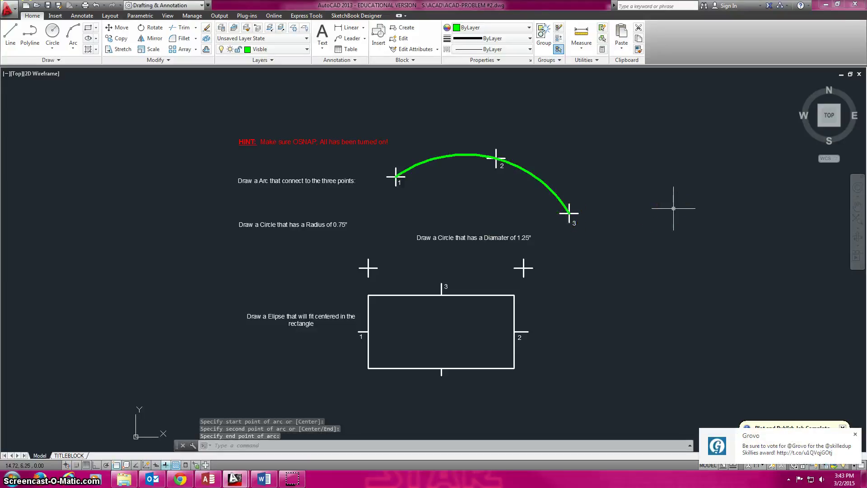
pyautogui.press('Return')
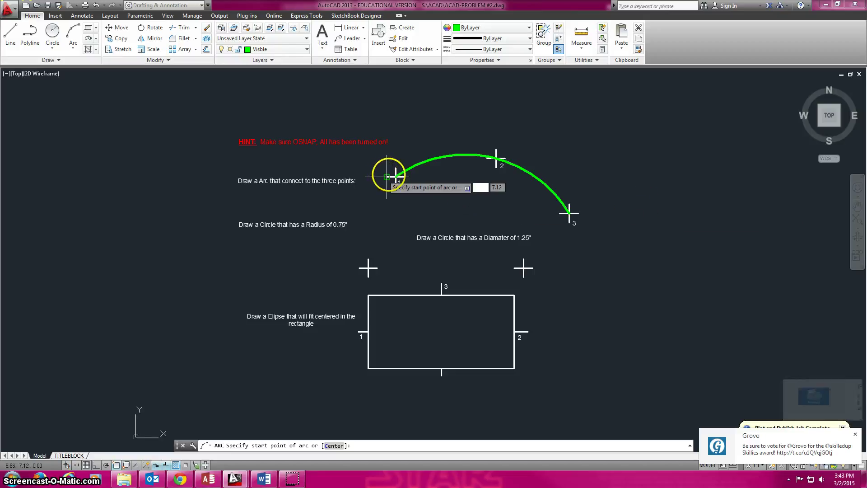
pyautogui.click(393, 176)
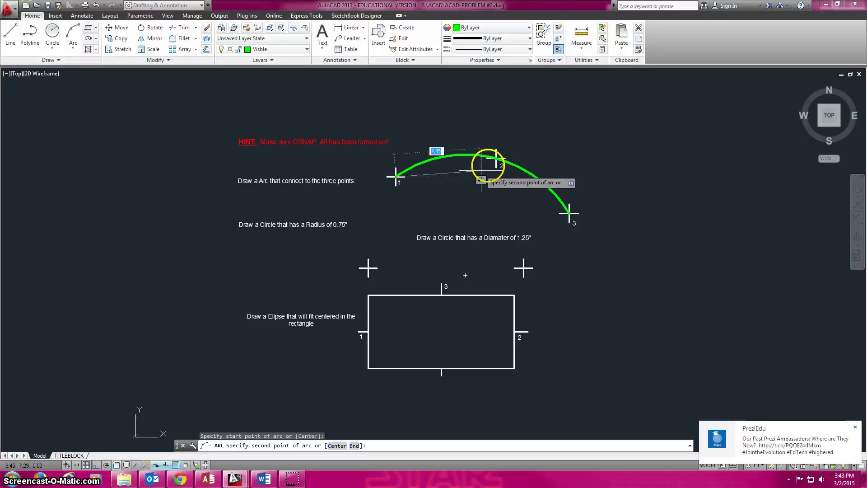
pyautogui.click(496, 159)
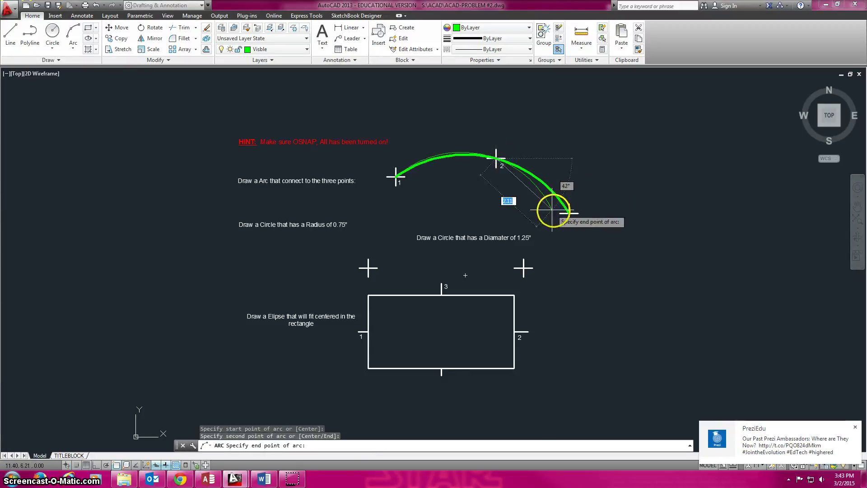
pyautogui.click(569, 213)
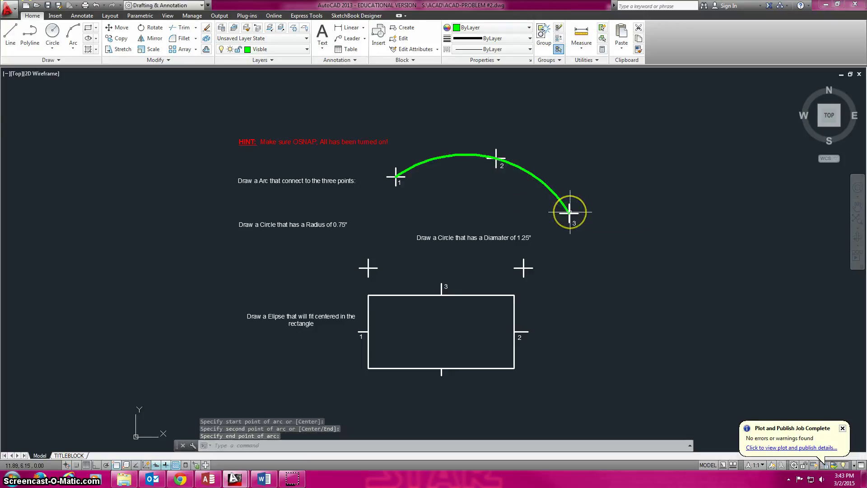
pyautogui.scroll(4, 567, 163)
pyautogui.scroll(-2, 567, 163)
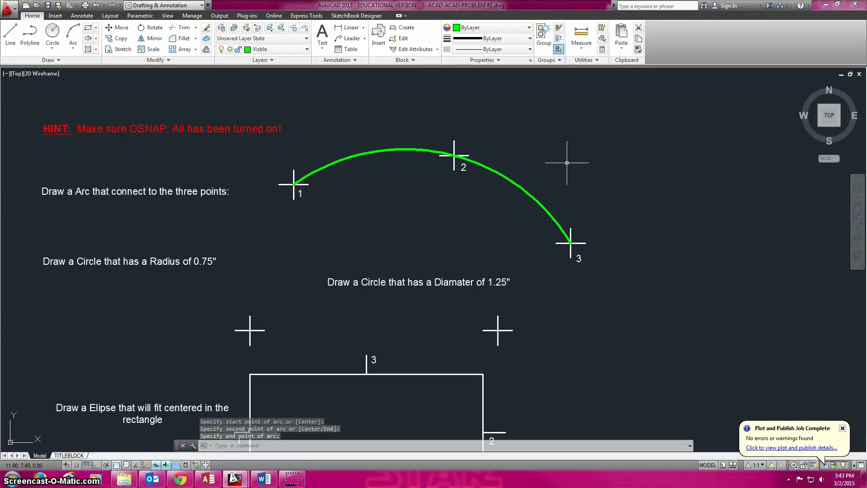
pyautogui.click(96, 5)
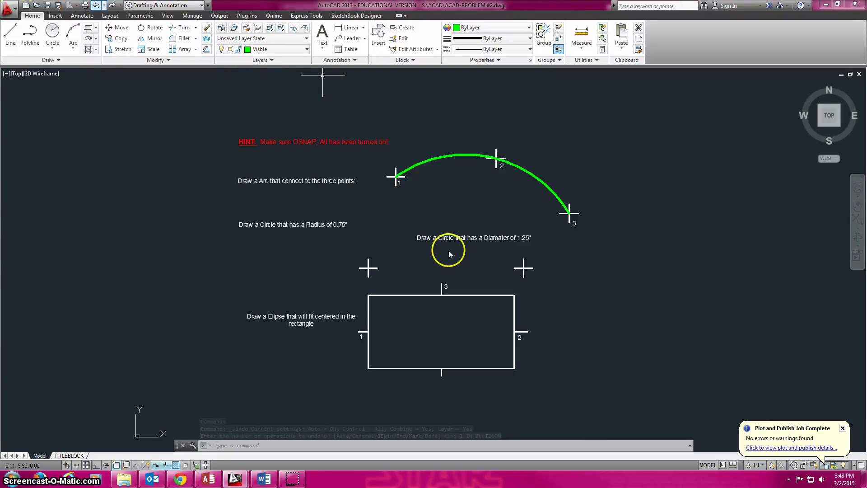
pyautogui.click(443, 277)
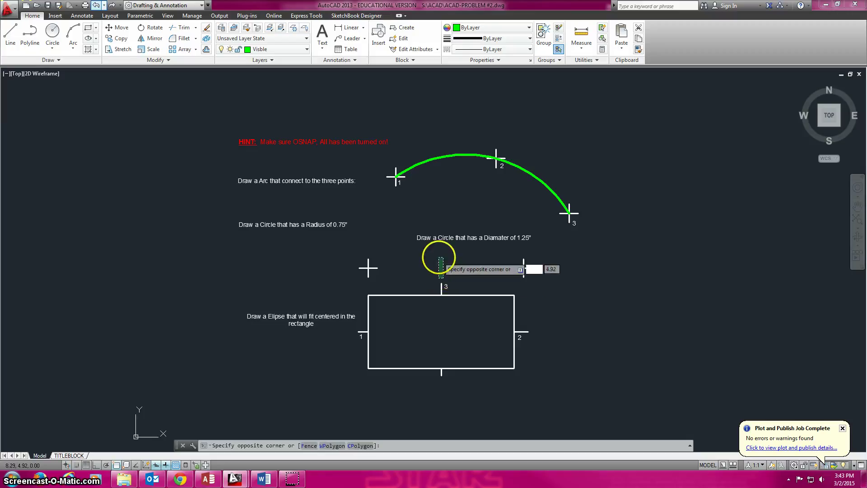
pyautogui.click(441, 258)
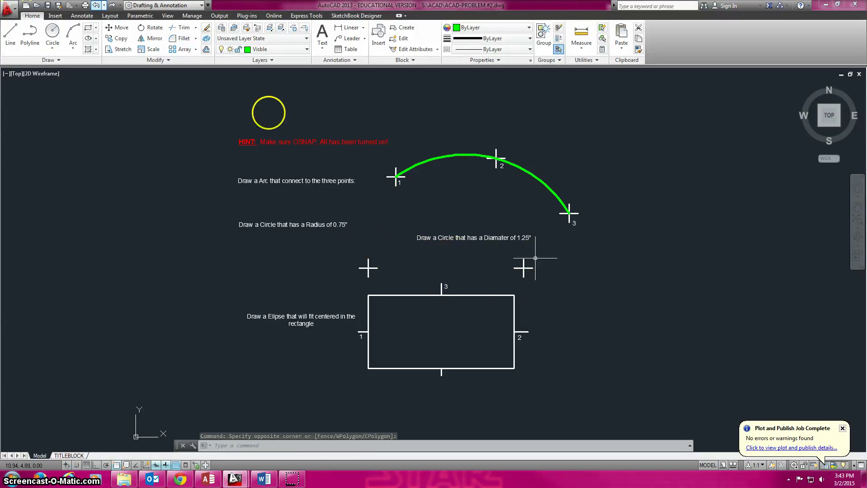
# Draw a Center, Radius circle of radius 0.75 on the left cross mark.
pyautogui.click(53, 53)
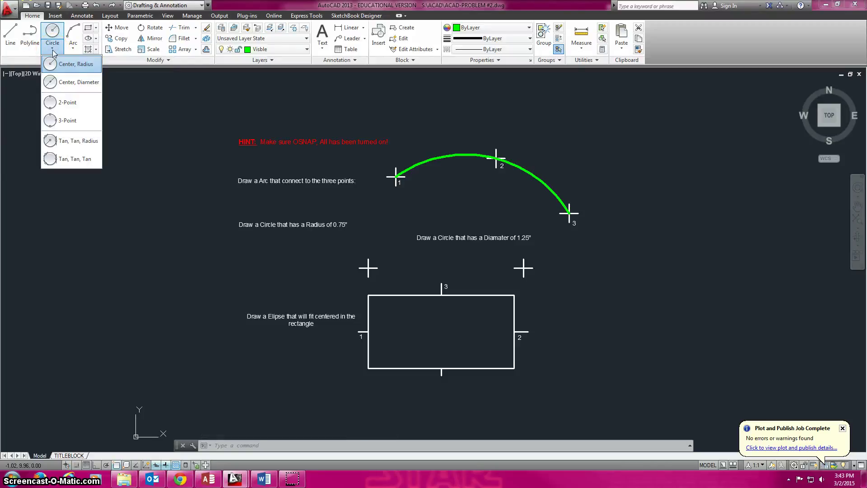
pyautogui.click(86, 61)
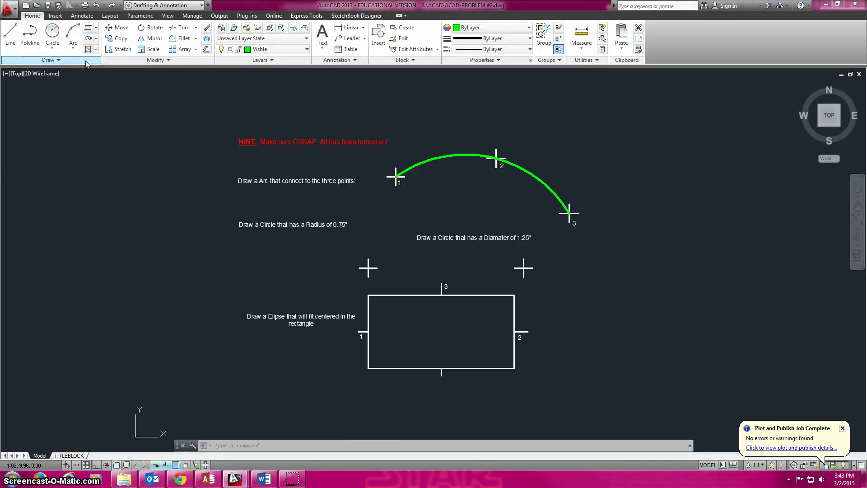
pyautogui.click(104, 133)
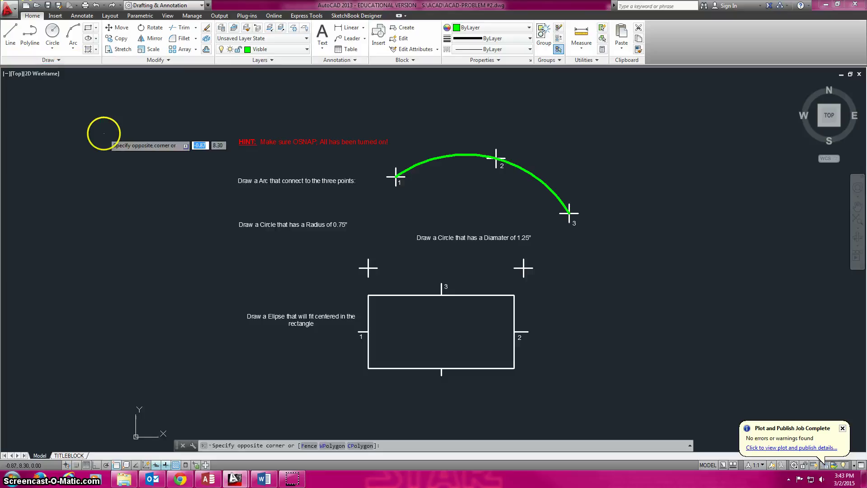
pyautogui.press('Escape')
pyautogui.rightClick(104, 134)
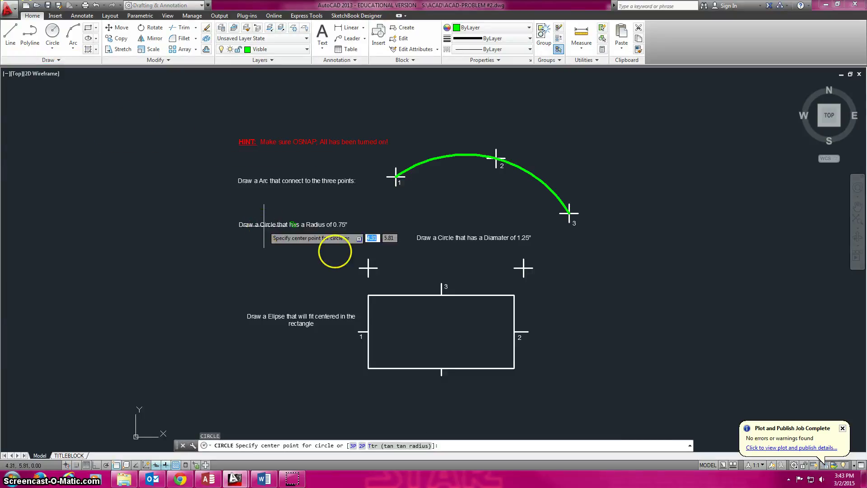
pyautogui.click(369, 268)
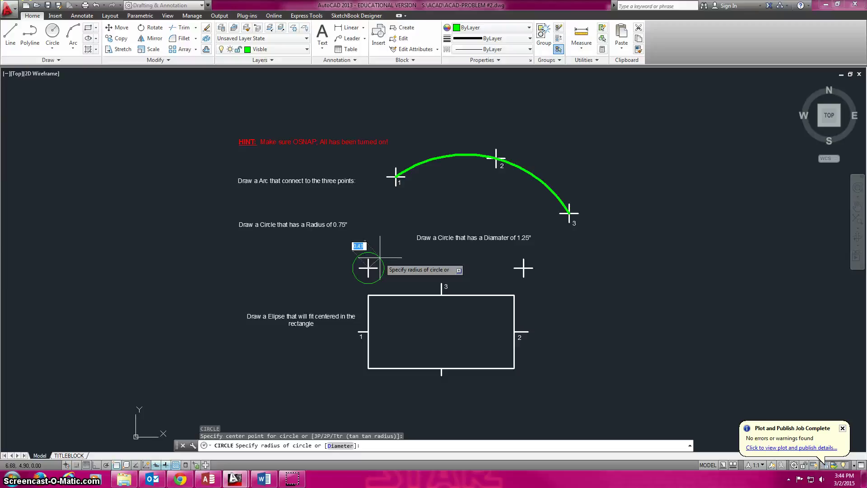
pyautogui.press('Return')
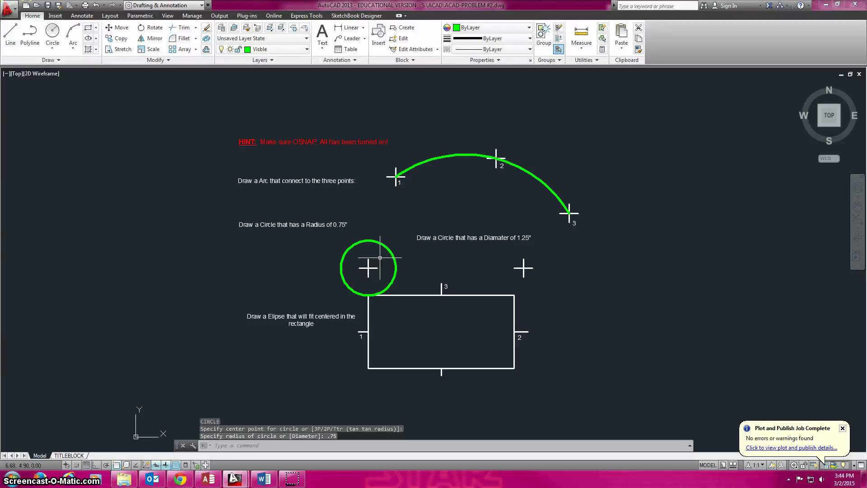
# Draw another 0.75-radius circle centred on the existing left circle's centre.
pyautogui.click(52, 45)
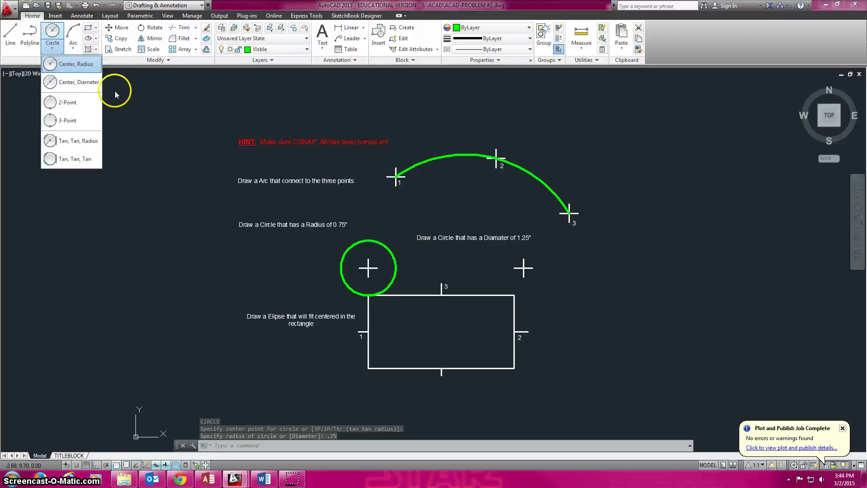
pyautogui.click(72, 64)
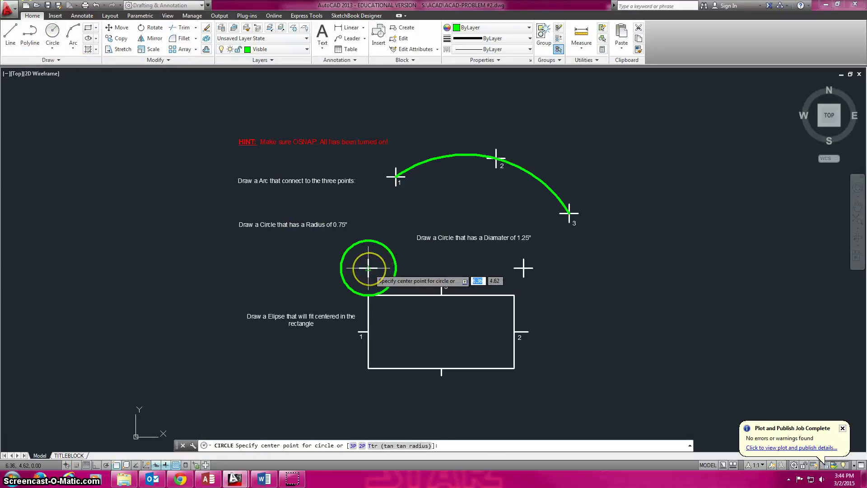
pyautogui.click(368, 268)
pyautogui.write('.75')
pyautogui.press('Return')
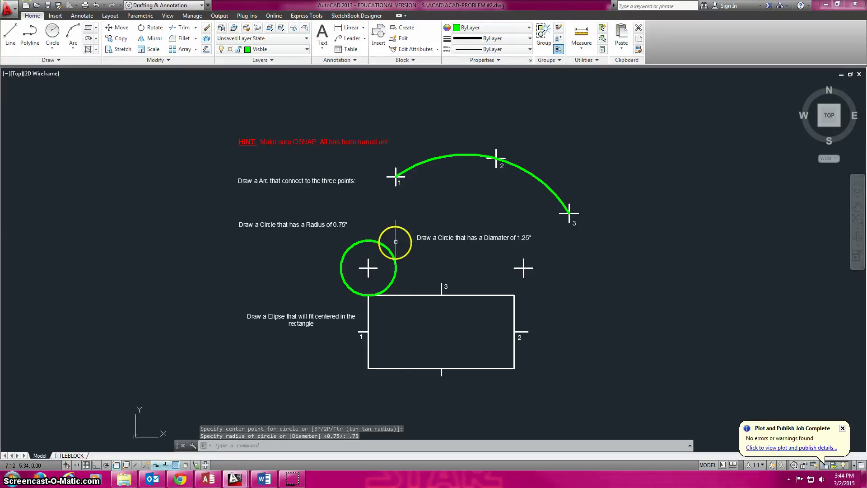
# Draw a circle of diameter 1.25 centred on the right cross mark.
pyautogui.press('Return')
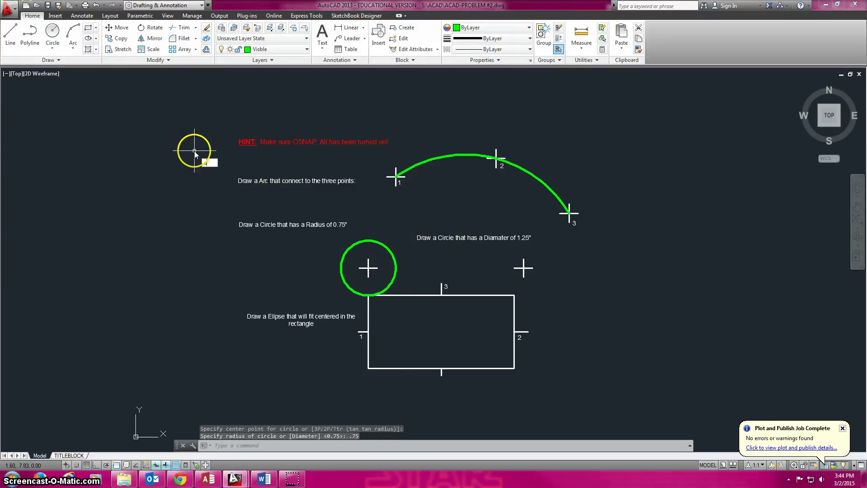
pyautogui.write('d')
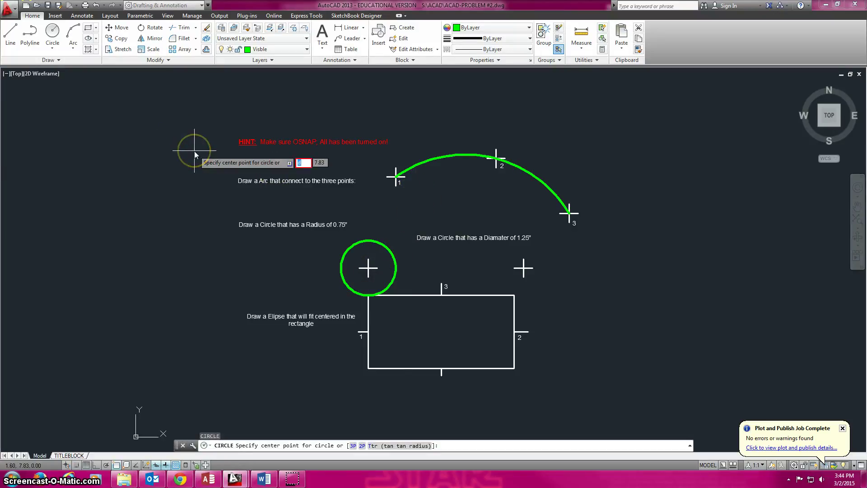
pyautogui.press('Escape')
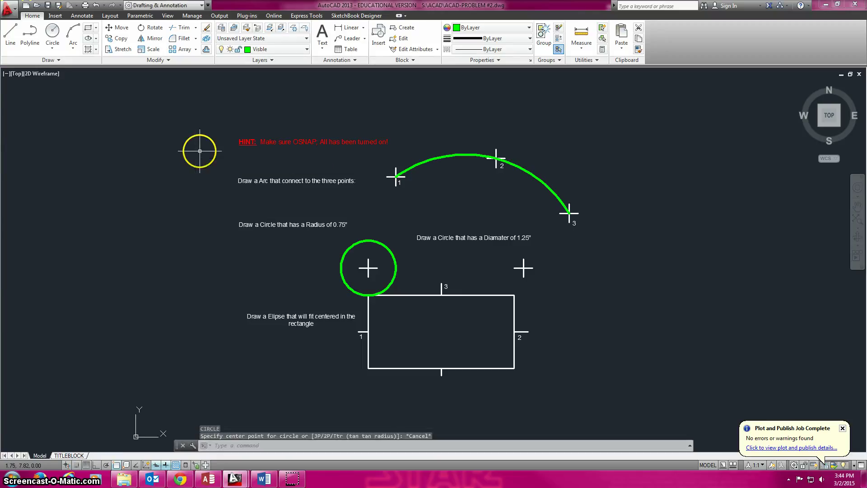
pyautogui.press('Return')
pyautogui.scroll(2, 201, 151)
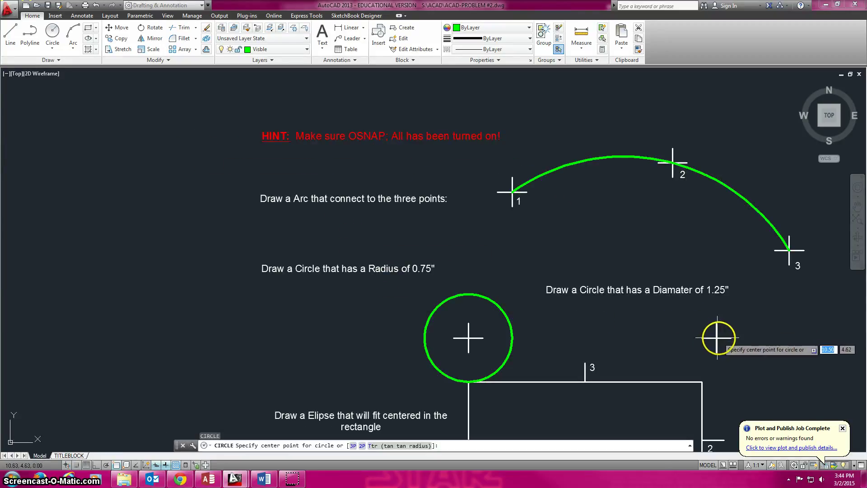
pyautogui.click(717, 338)
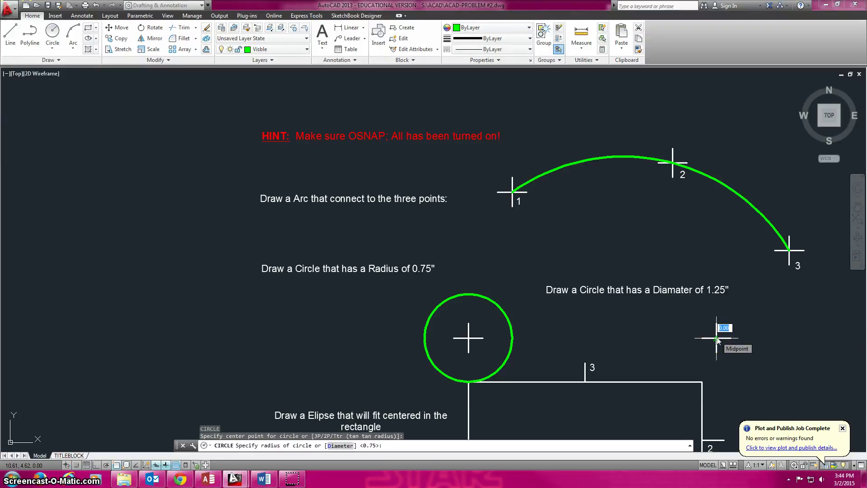
pyautogui.write('d')
pyautogui.press('Return')
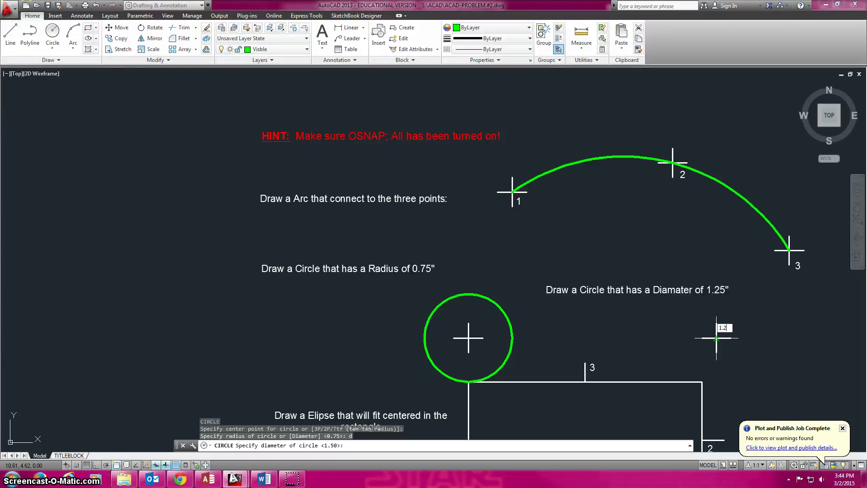
pyautogui.press('Return')
pyautogui.scroll(-2, 717, 337)
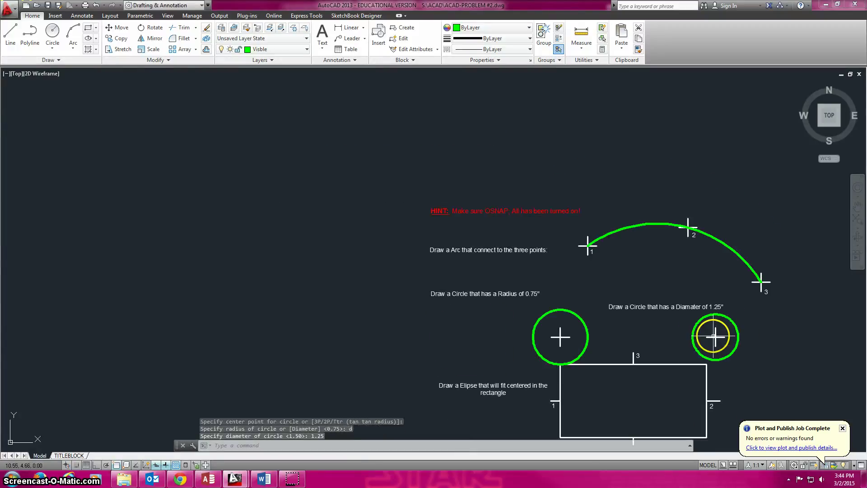
pyautogui.scroll(-2, 714, 336)
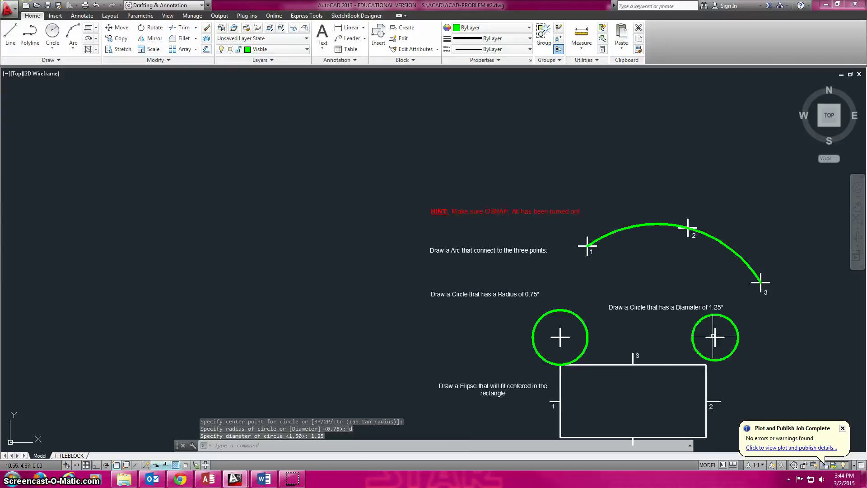
pyautogui.scroll(2, 714, 336)
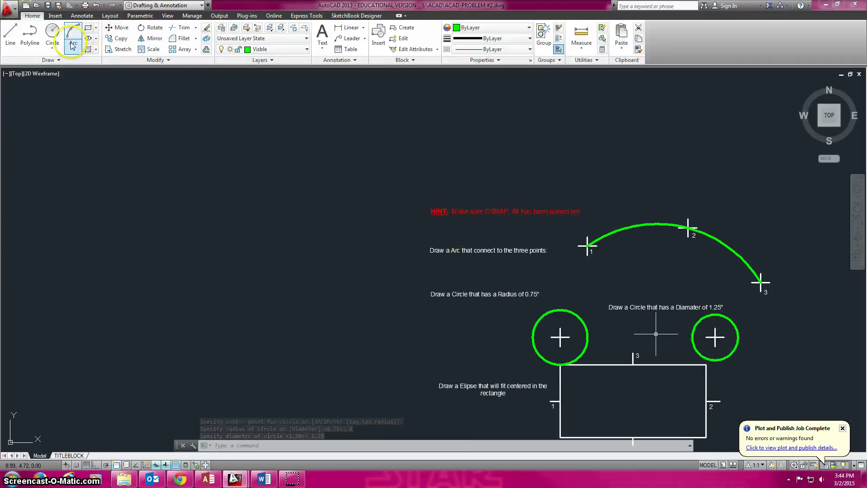
pyautogui.click(54, 50)
pyautogui.click(68, 82)
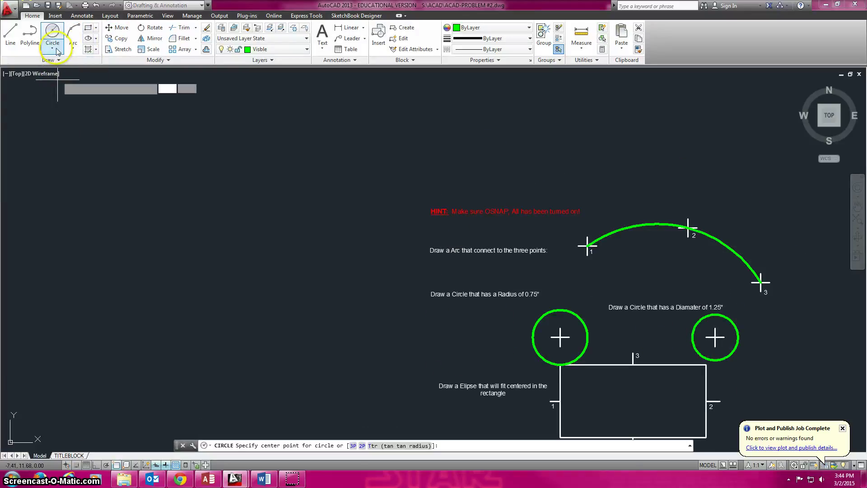
pyautogui.click(57, 51)
pyautogui.click(54, 64)
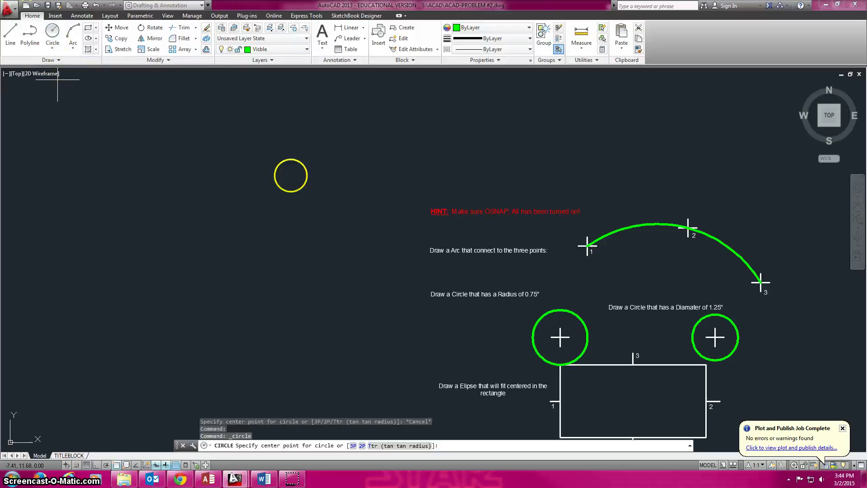
pyautogui.moveTo(625, 290)
pyautogui.mouseDown(button='middle')
pyautogui.moveTo(556, 252)
pyautogui.moveTo(474, 251)
pyautogui.moveTo(509, 226)
pyautogui.moveTo(507, 133)
pyautogui.mouseUp(button='middle')
pyautogui.scroll(2, 510, 234)
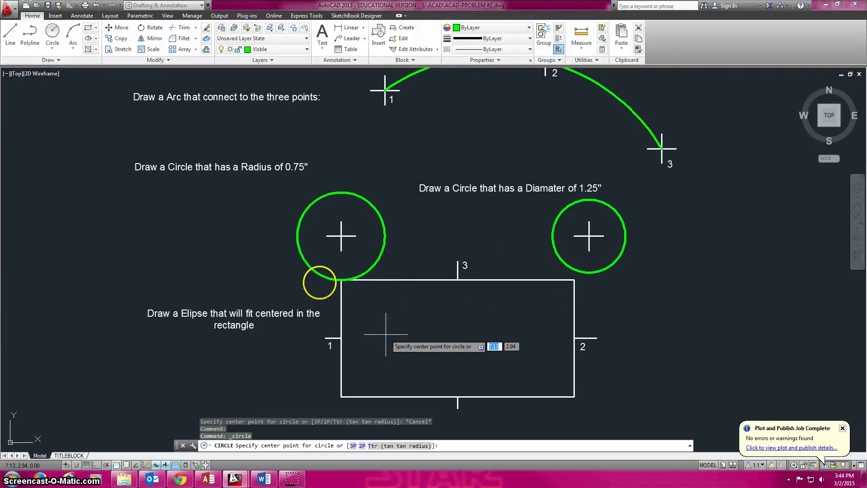
# Draw a Center ellipse from the rectangle's left midpoint, with axes reaching points 2 and 3.
pyautogui.click(97, 28)
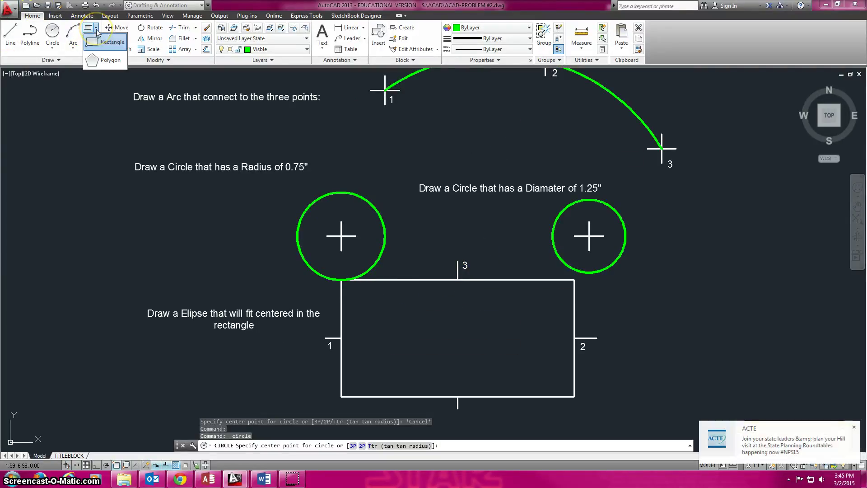
pyautogui.click(101, 93)
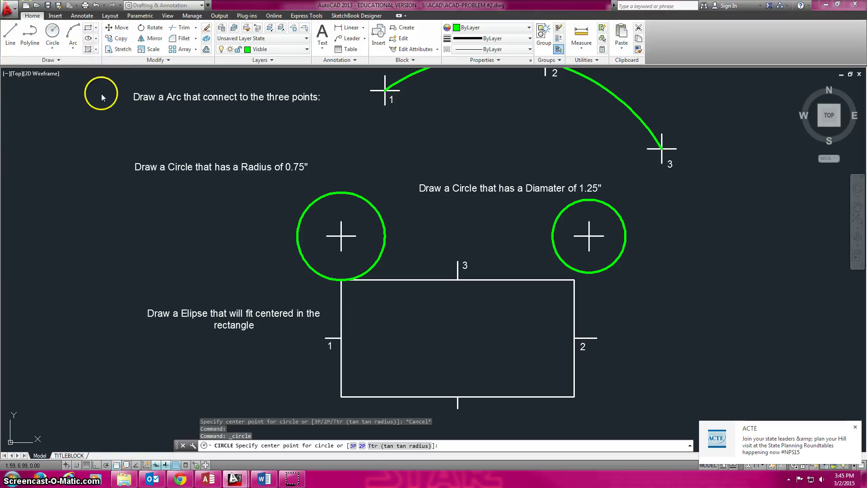
pyautogui.click(96, 39)
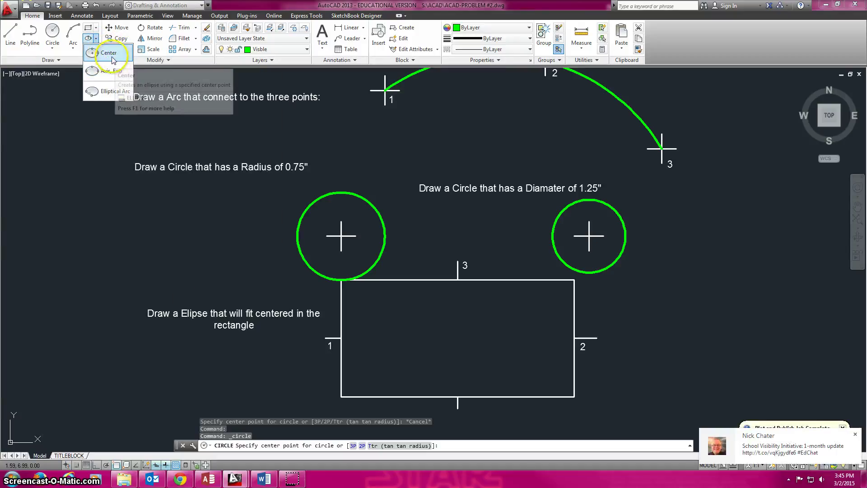
pyautogui.click(108, 53)
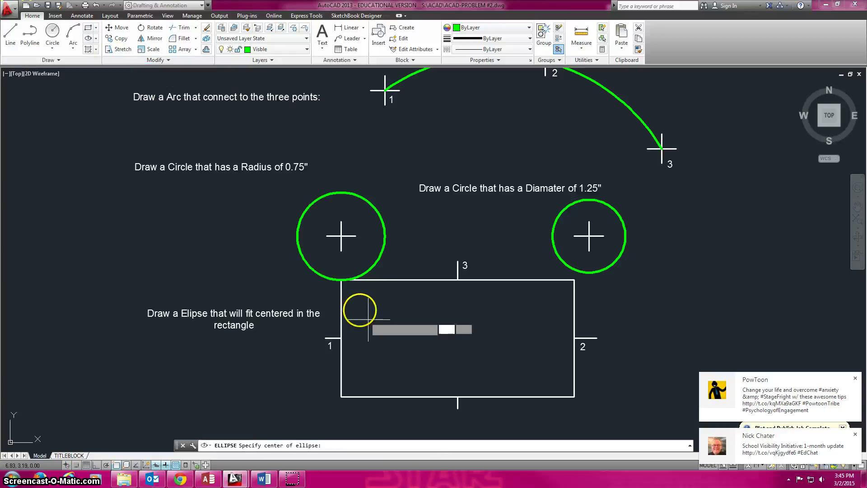
pyautogui.click(340, 338)
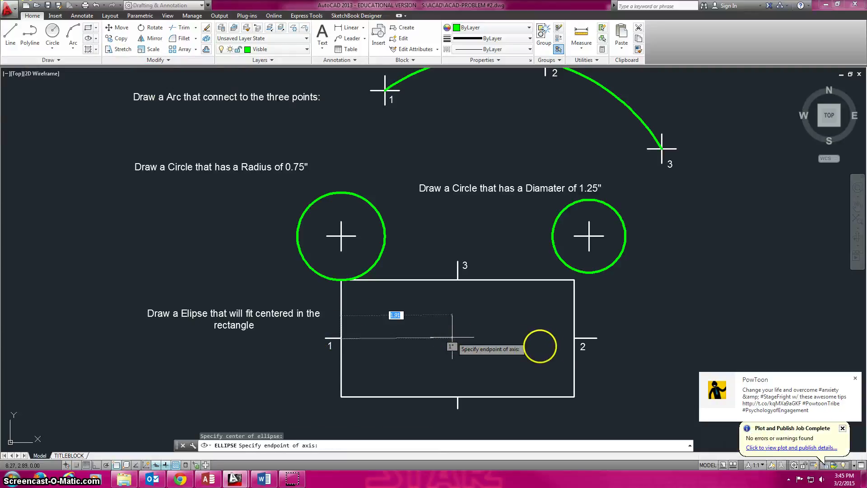
pyautogui.click(574, 337)
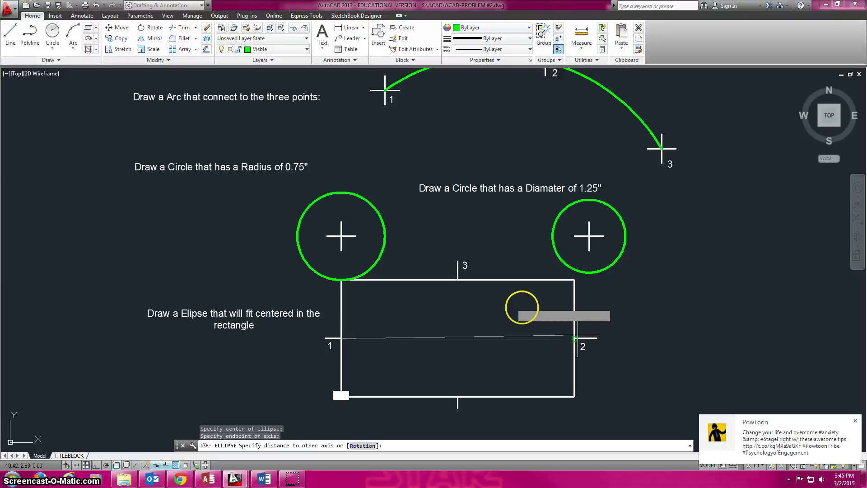
pyautogui.click(460, 280)
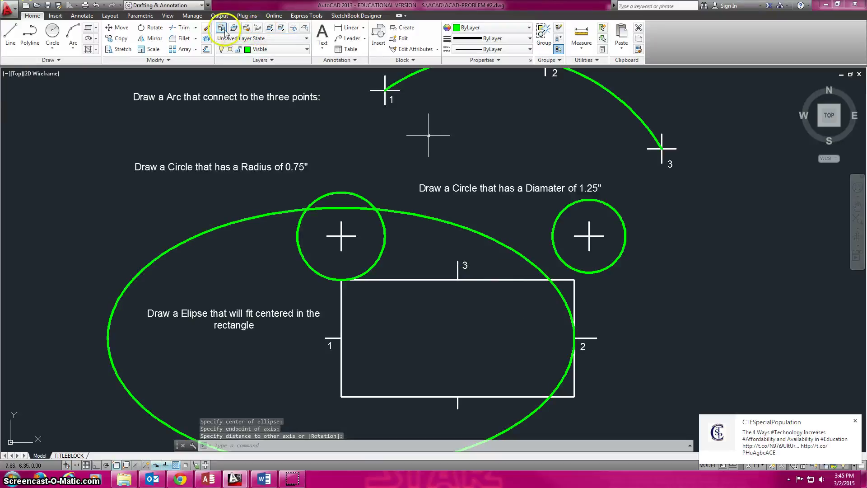
# Undo the oversized ellipse and abandon a misplaced Axis, End ellipse attempt.
pyautogui.click(96, 5)
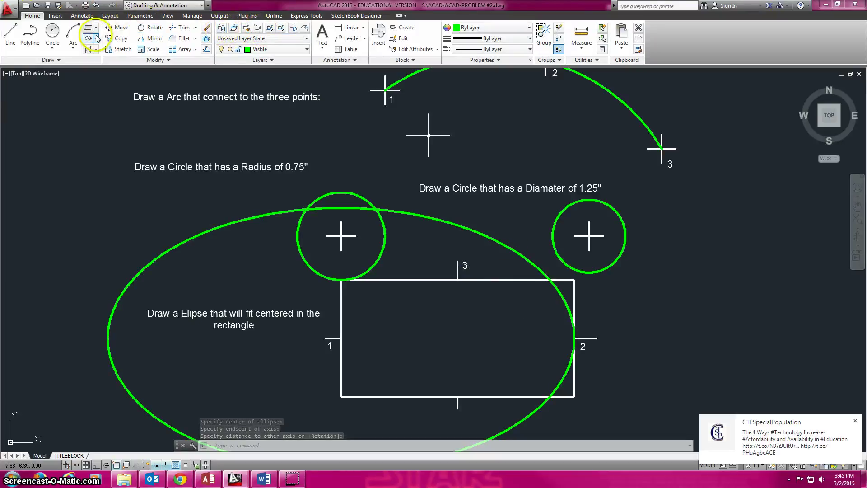
pyautogui.click(96, 38)
pyautogui.click(101, 53)
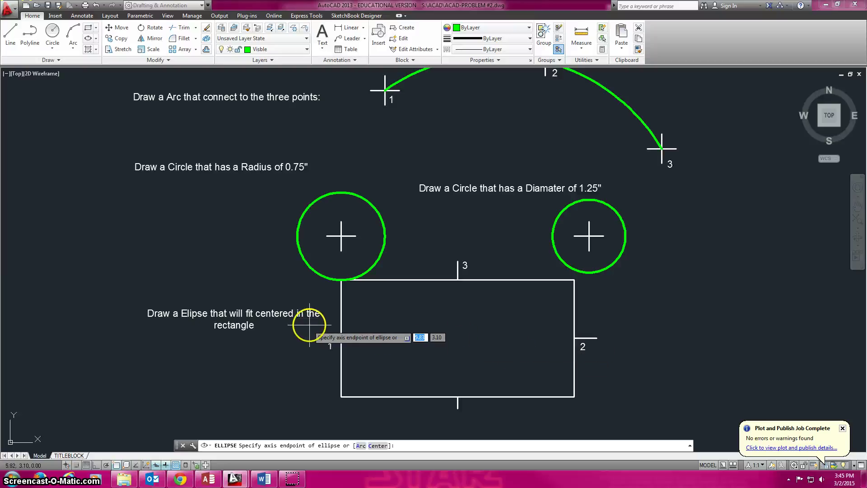
pyautogui.click(335, 337)
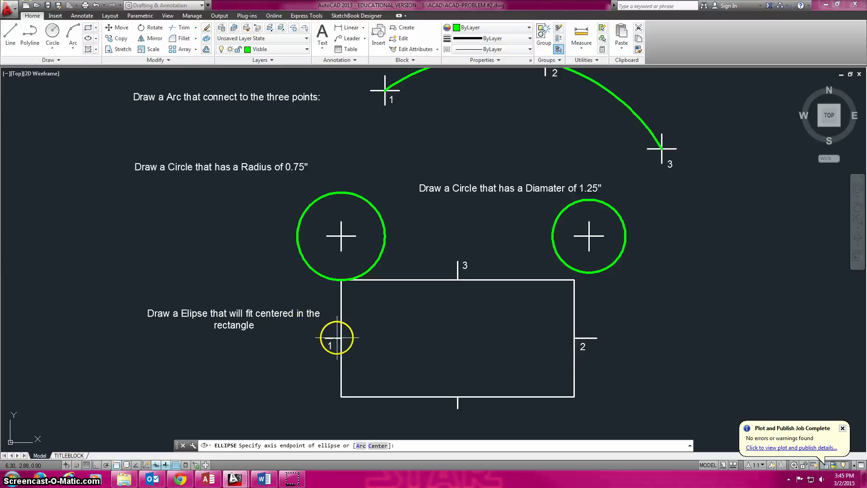
pyautogui.hotkey('ctrl', 'z')
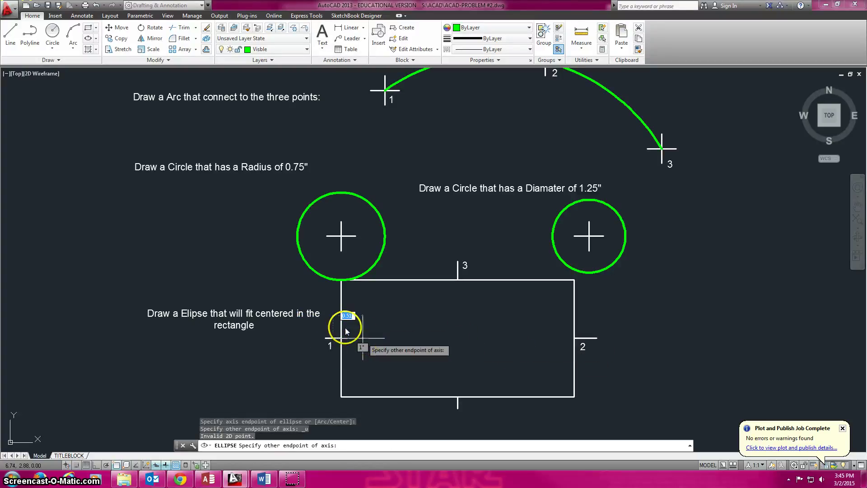
pyautogui.click(341, 338)
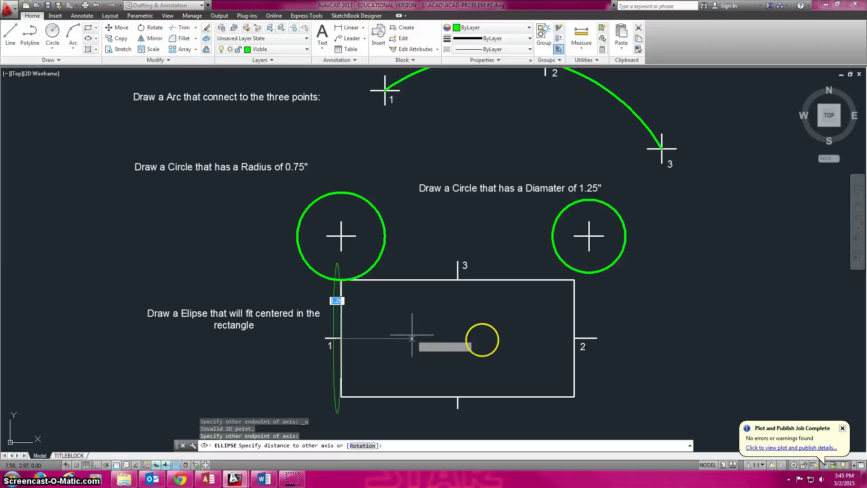
pyautogui.hotkey('ctrl', 'z')
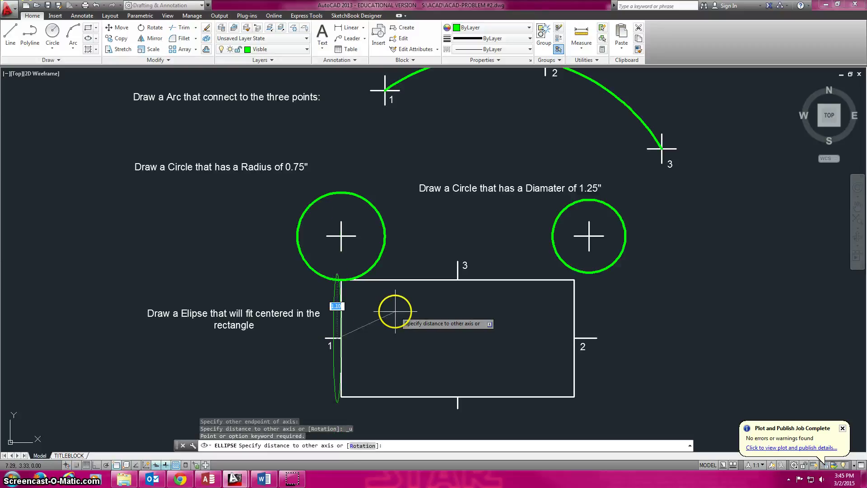
pyautogui.press('Escape')
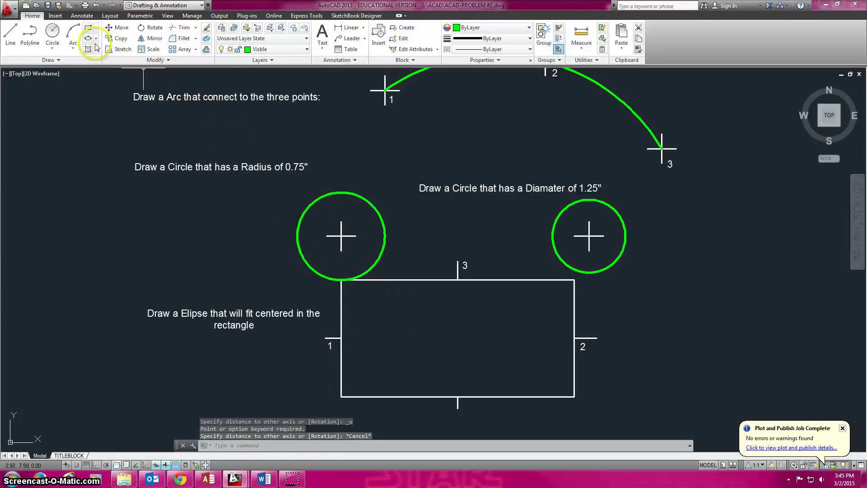
# Draw an Axis, End ellipse from point 1 to point 2, with its height set at point 3.
pyautogui.press('Return')
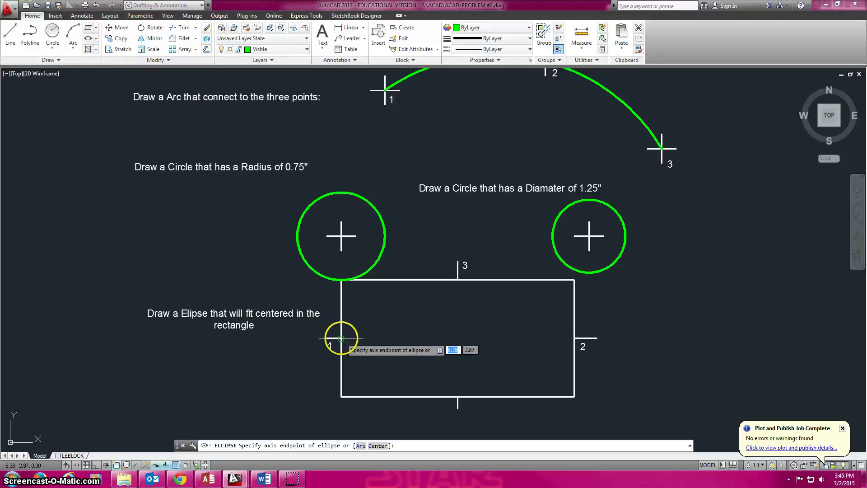
pyautogui.click(341, 338)
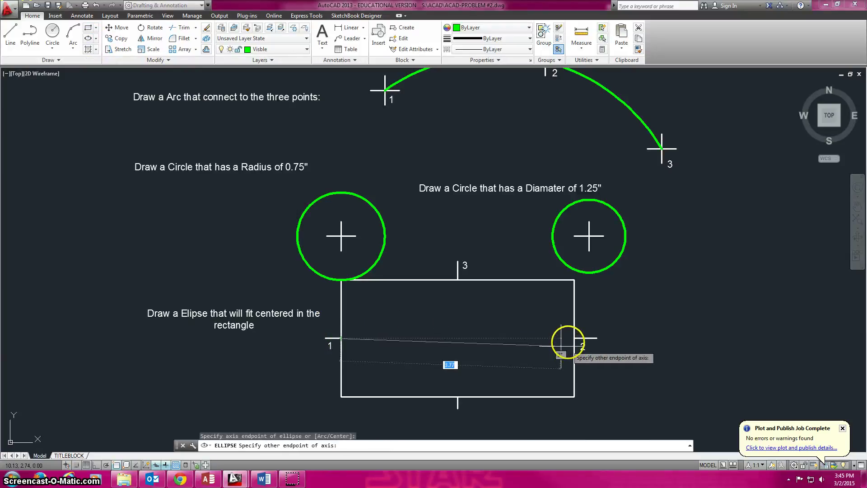
pyautogui.click(577, 337)
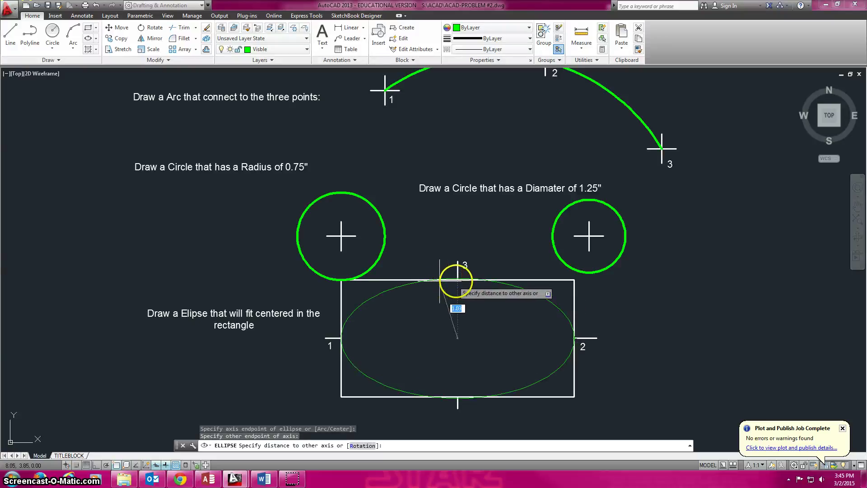
pyautogui.click(458, 280)
pyautogui.scroll(3, 581, 346)
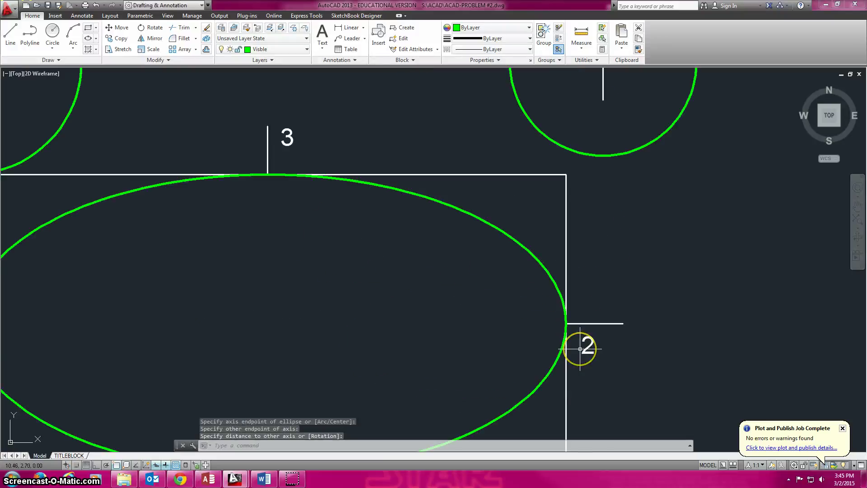
pyautogui.scroll(-5, 581, 346)
pyautogui.scroll(2, 581, 348)
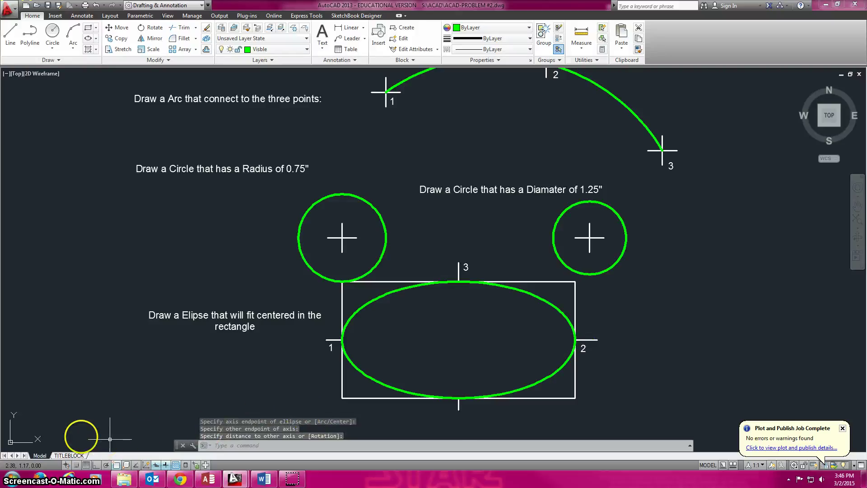
# On the TITLEBLOCK layout, overwrite the NAME text with the student's name.
pyautogui.click(67, 456)
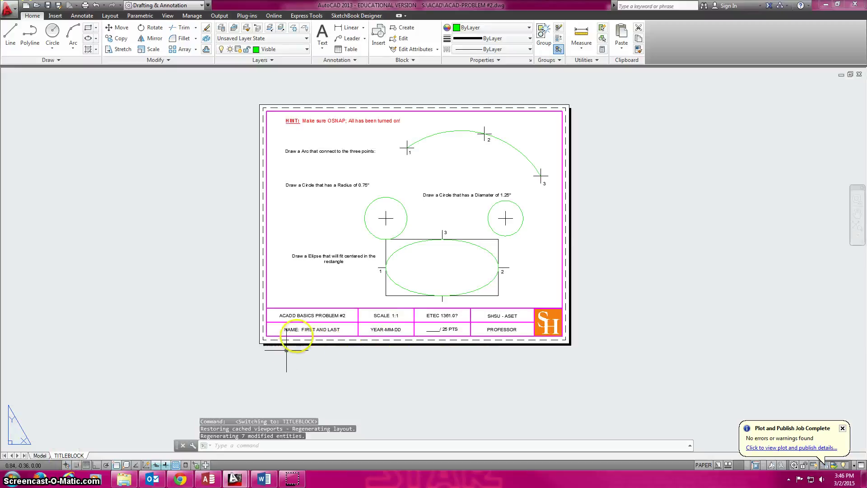
pyautogui.click(305, 330)
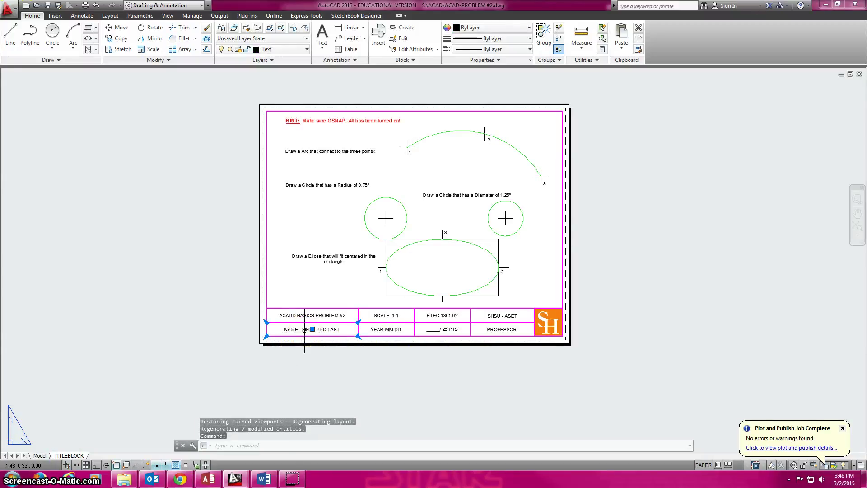
pyautogui.doubleClick(306, 330)
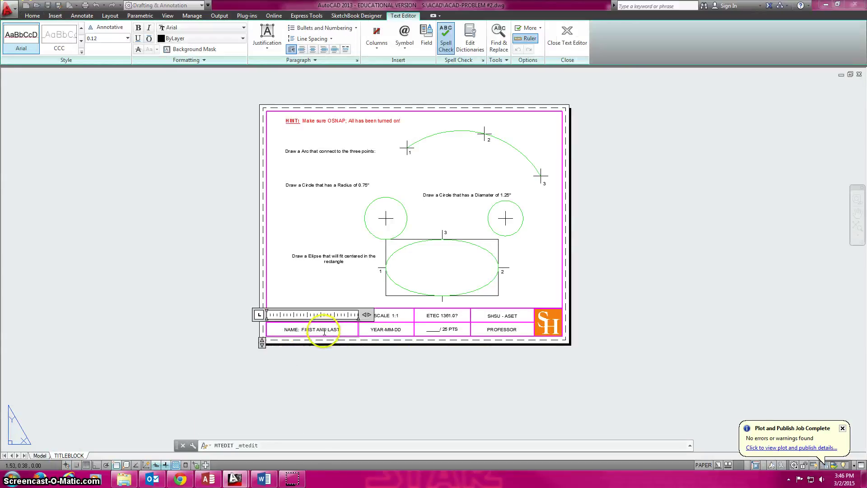
pyautogui.moveTo(341, 331); pyautogui.dragTo(248, 331)
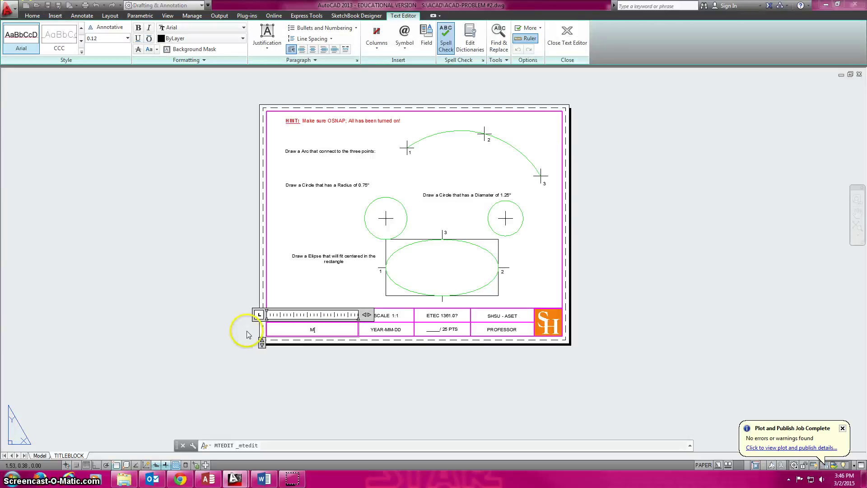
pyautogui.write('MRS> BAXTER')
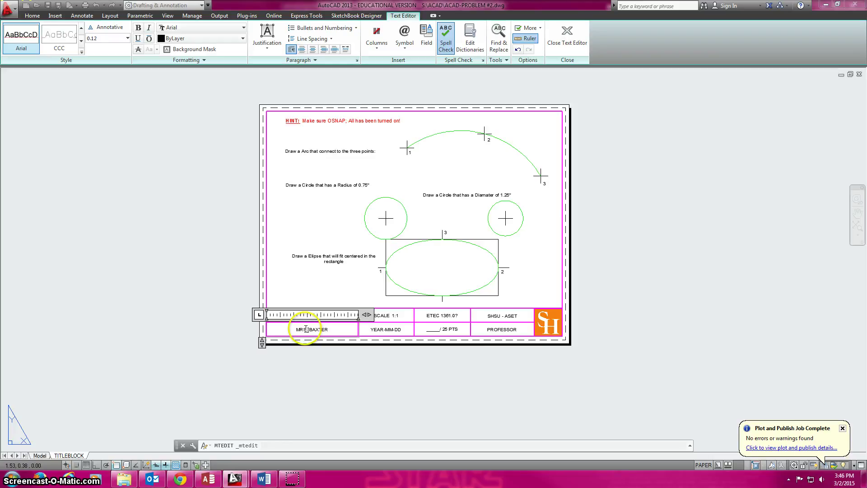
pyautogui.click(693, 275)
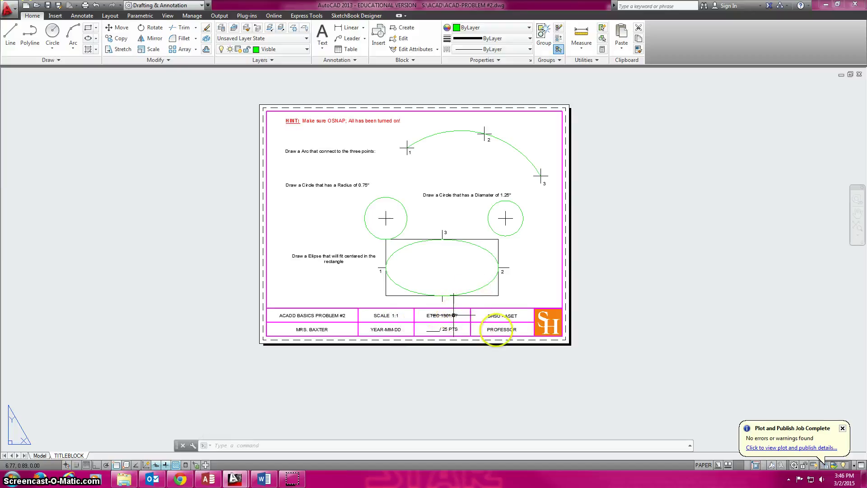
# Save As under the same name, replacing the existing ACAD-PROBLEM #2 file.
pyautogui.click(10, 9)
pyautogui.click(31, 116)
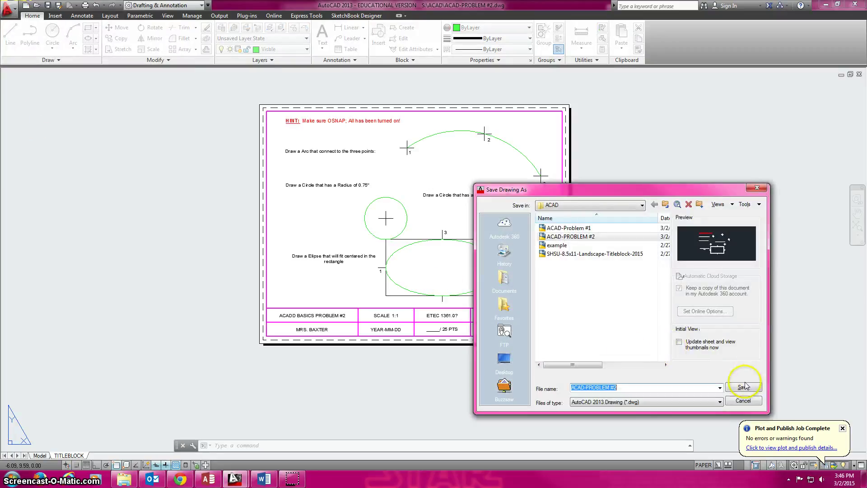
pyautogui.click(743, 387)
pyautogui.click(606, 323)
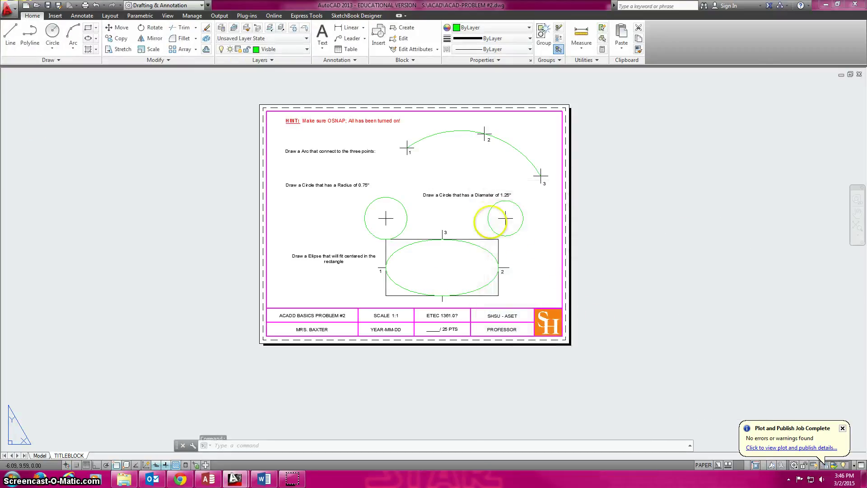
pyautogui.click(16, 15)
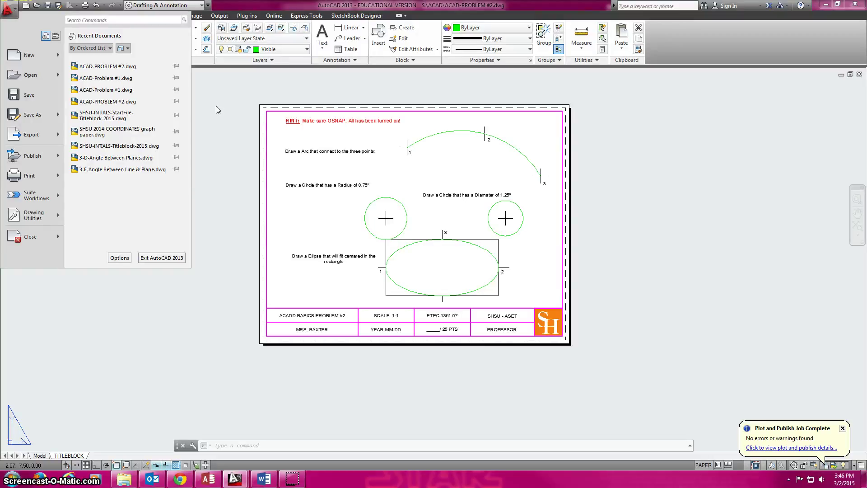
pyautogui.click(216, 106)
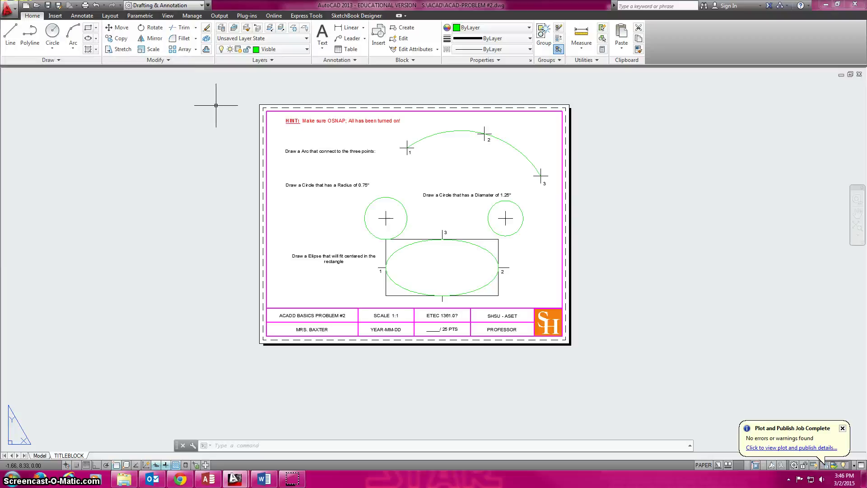